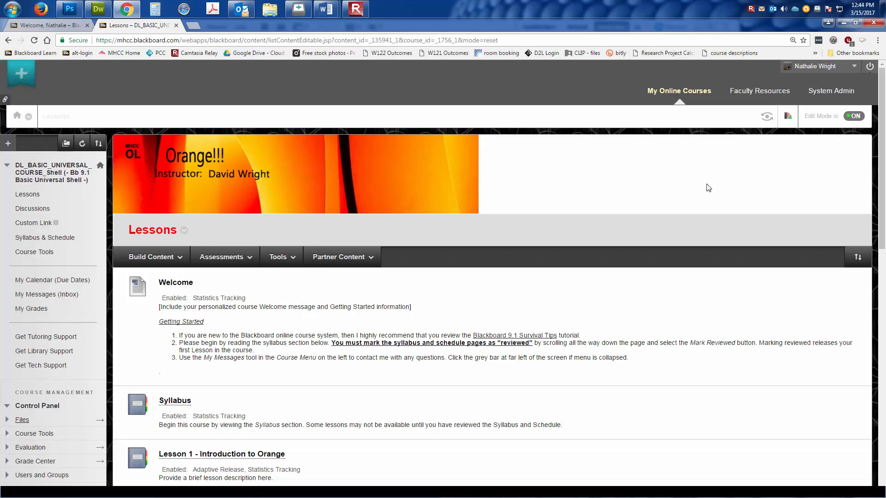
- Open the lesson01 folder in the course's content collection, inside my_course_files and 02_lessons
left_click(22, 420)
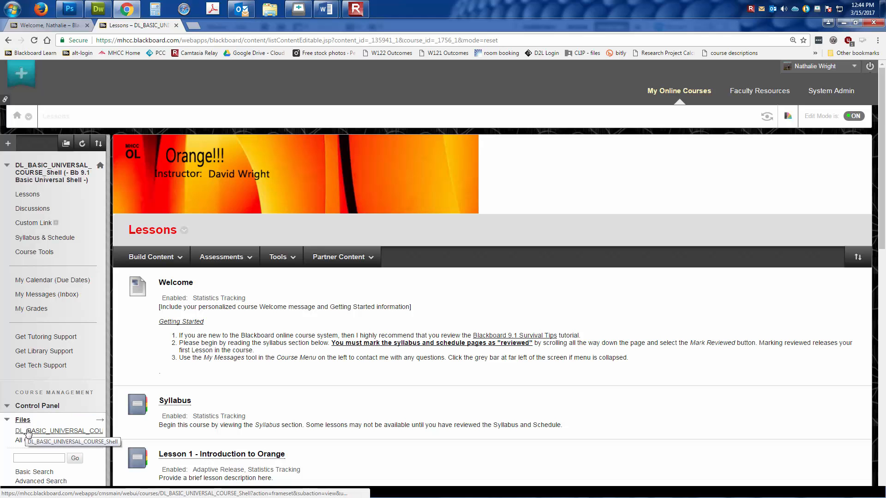
left_click(30, 433)
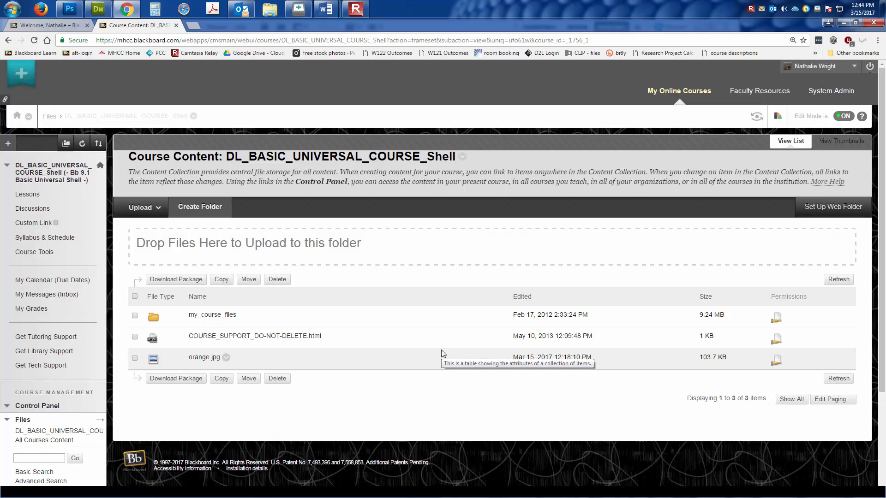
left_click(200, 317)
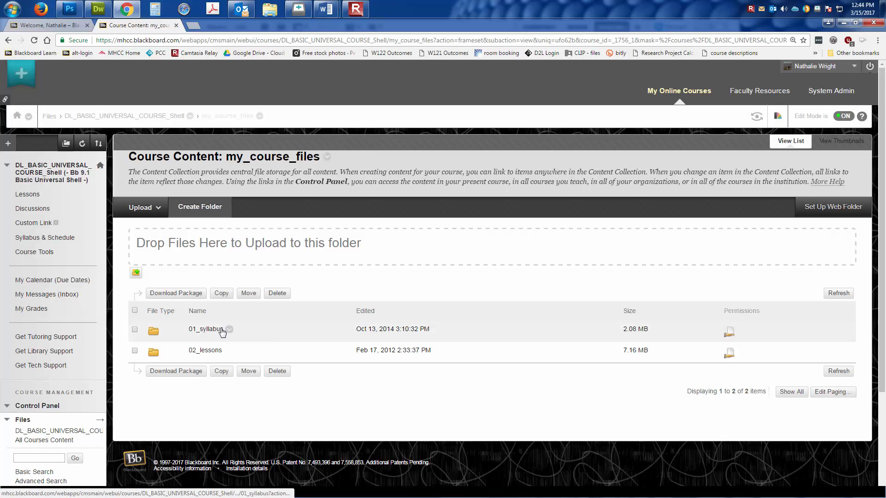
left_click(211, 352)
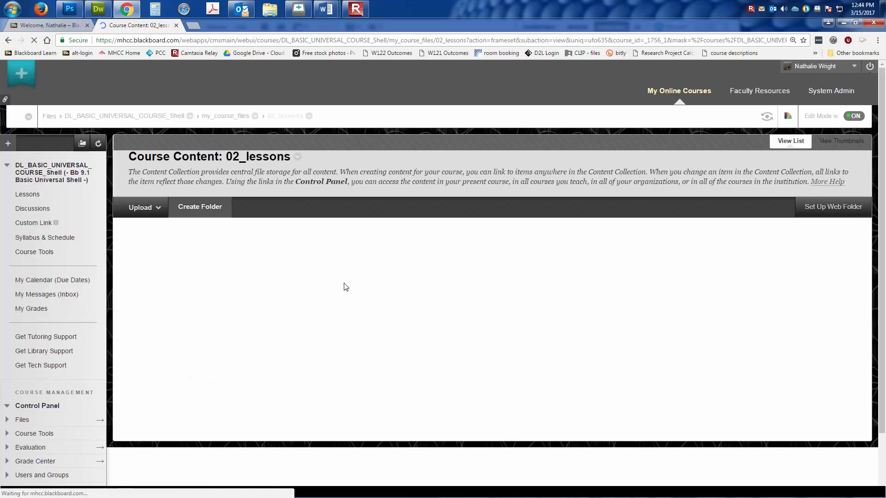
scroll(394, 274, "down", 3)
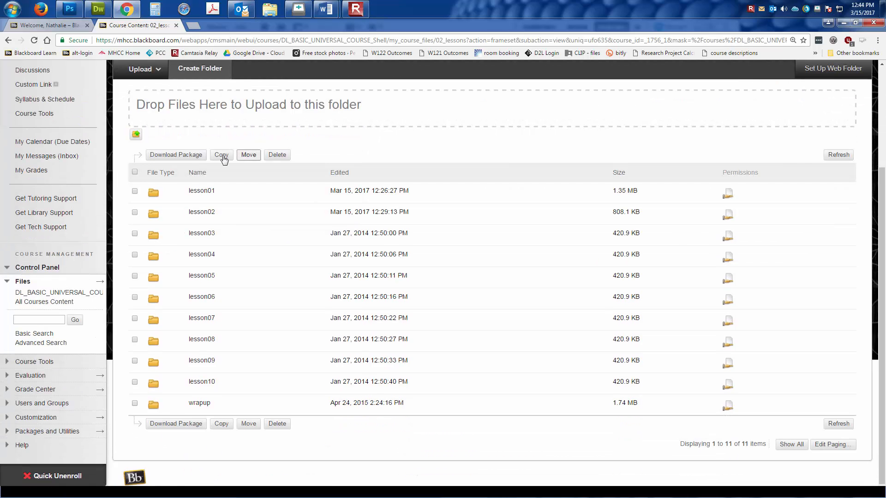
left_click(203, 191)
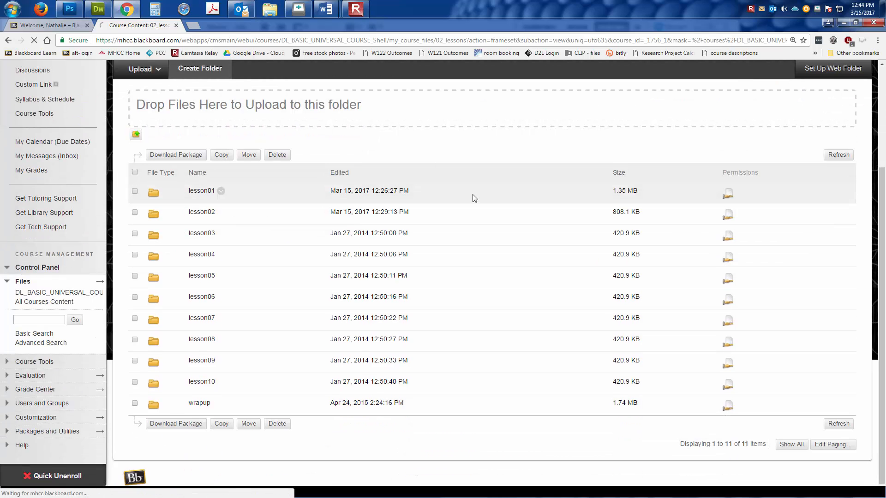
- Look through the lesson01 listing and compare the names of its _files folders with those of its .htm files
scroll(472, 195, "down", 4)
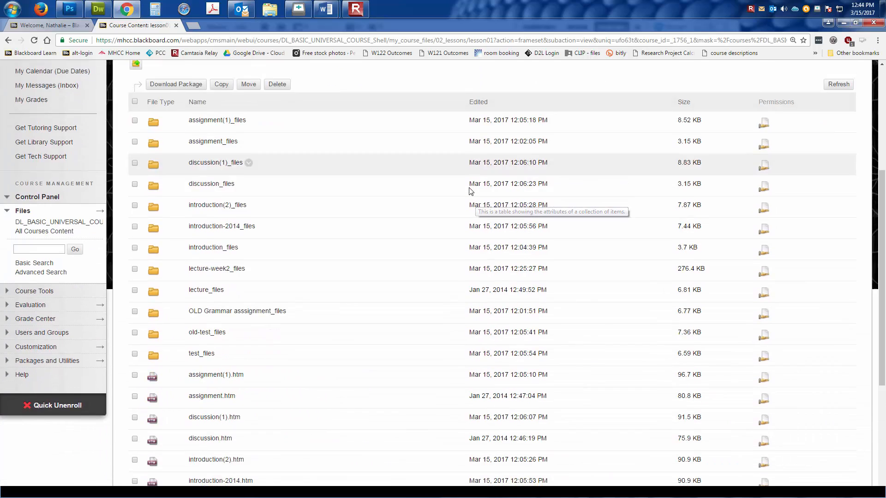
scroll(471, 197, "down", 4)
scroll(470, 196, "down", 1)
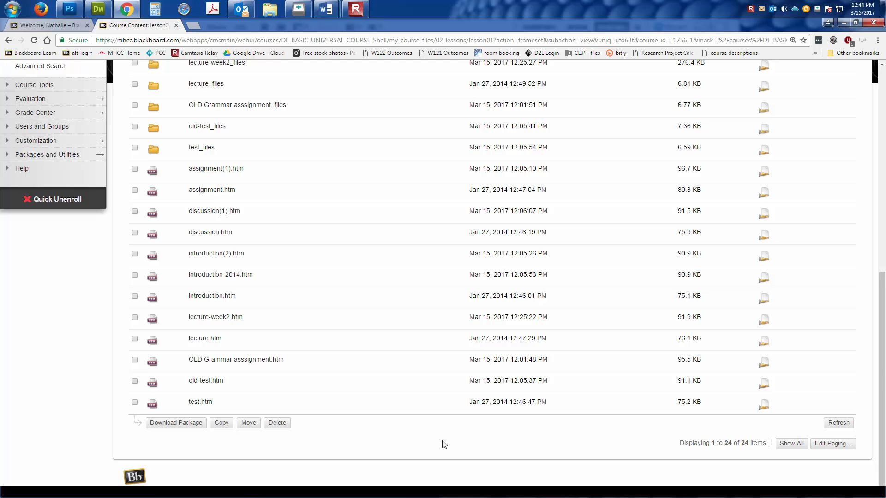
scroll(444, 445, "up", 1)
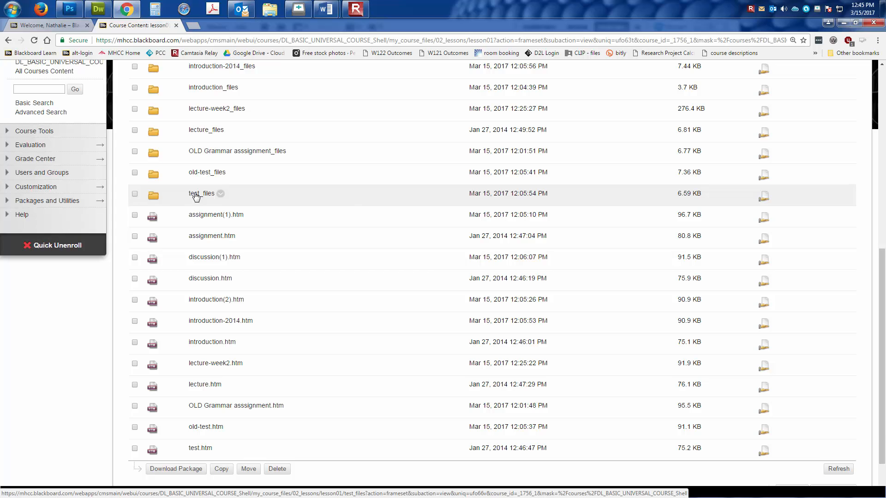
scroll(362, 169, "up", 2)
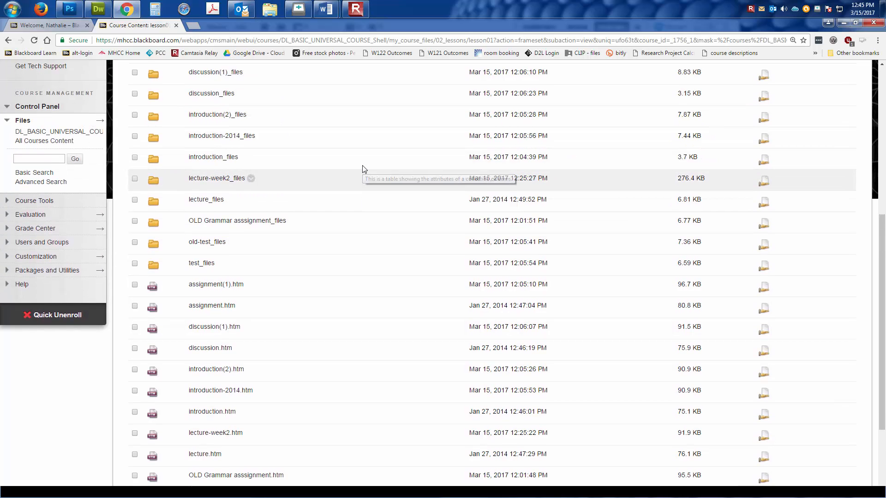
scroll(363, 169, "up", 2)
scroll(363, 169, "down", 1)
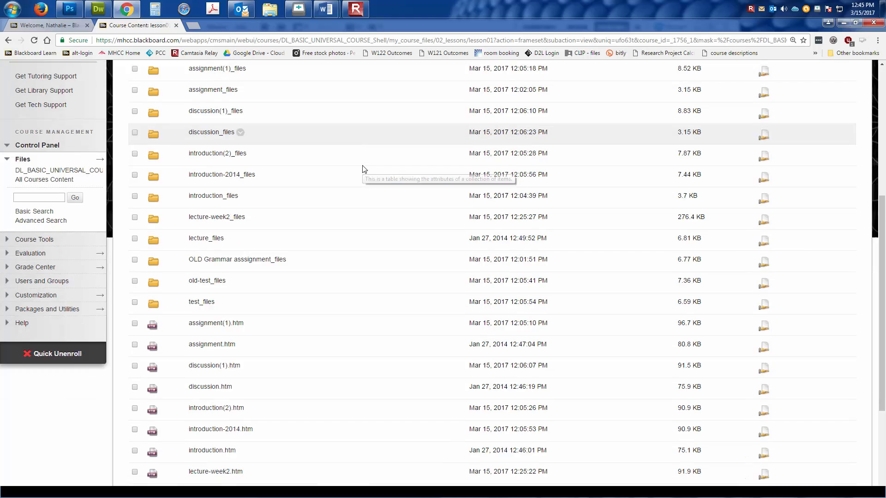
scroll(363, 168, "down", 5)
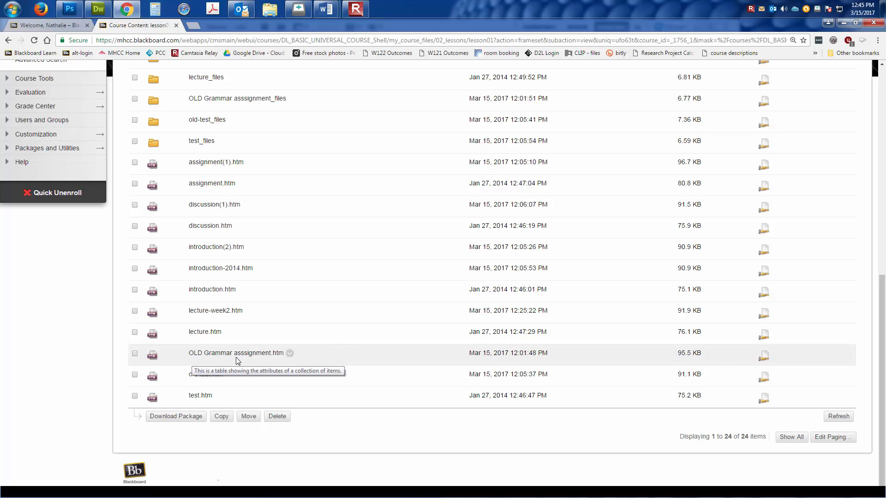
- Rename the file OLD Grammar asssignment.htm in lesson01 to grammar-asssignment.htm and submit the change
key("ctrl+plus")
key("ctrl+plus")
scroll(236, 360, "down", 4)
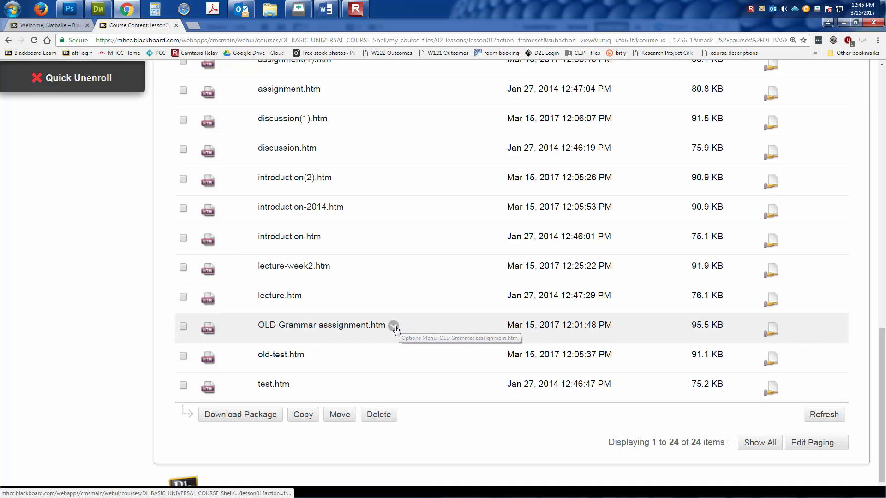
left_click(394, 327)
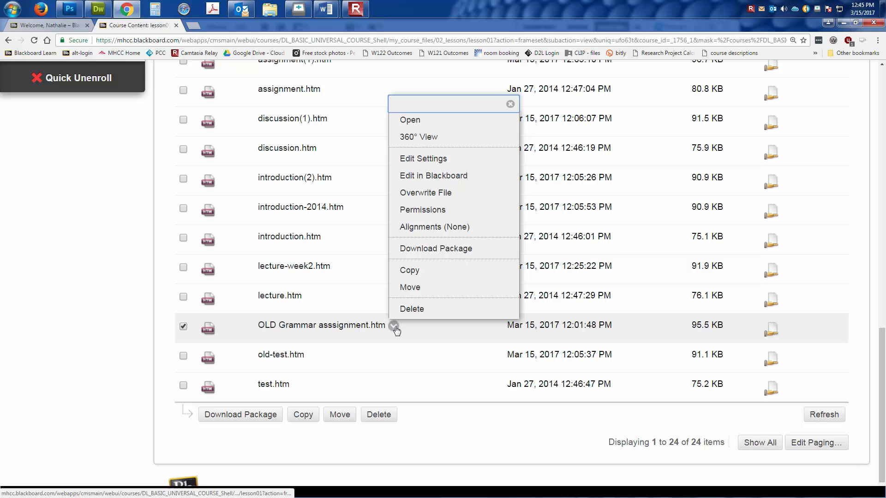
left_click(446, 160)
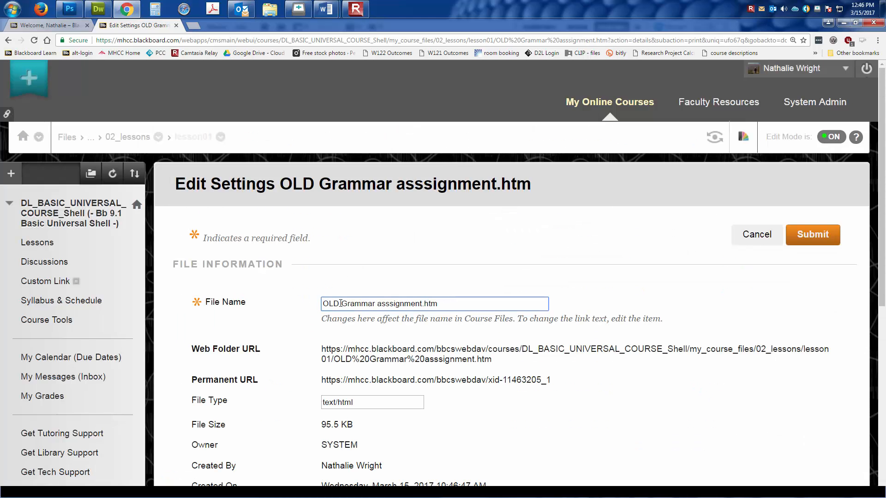
key("shift+Home")
key("Delete")
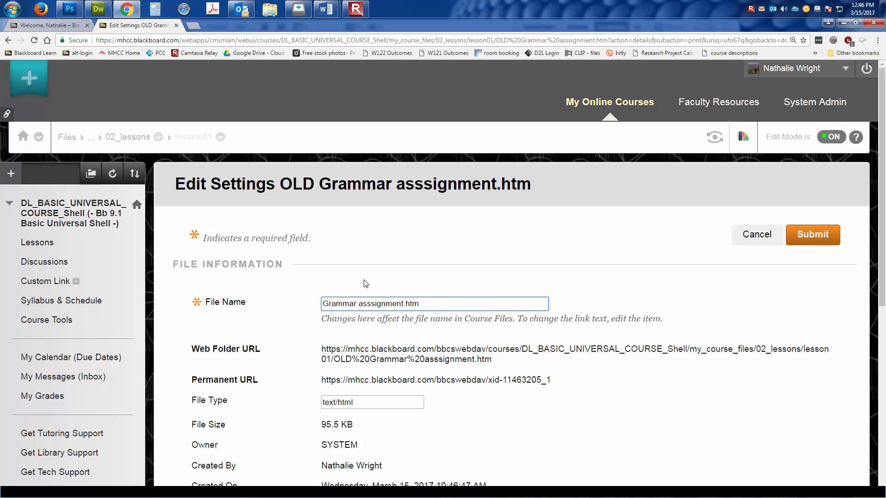
key("Delete")
type("g")
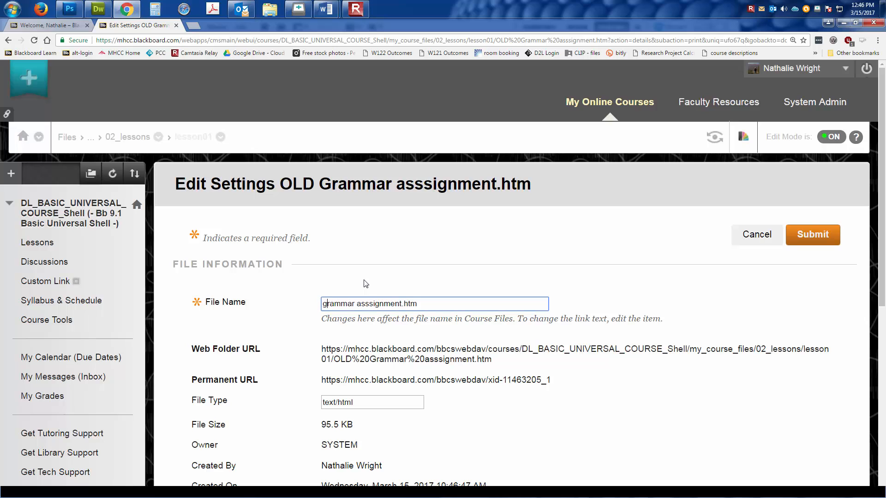
key("Delete")
type("-")
key("BackSpace")
type("_")
key("BackSpace")
type("-")
left_click(808, 237)
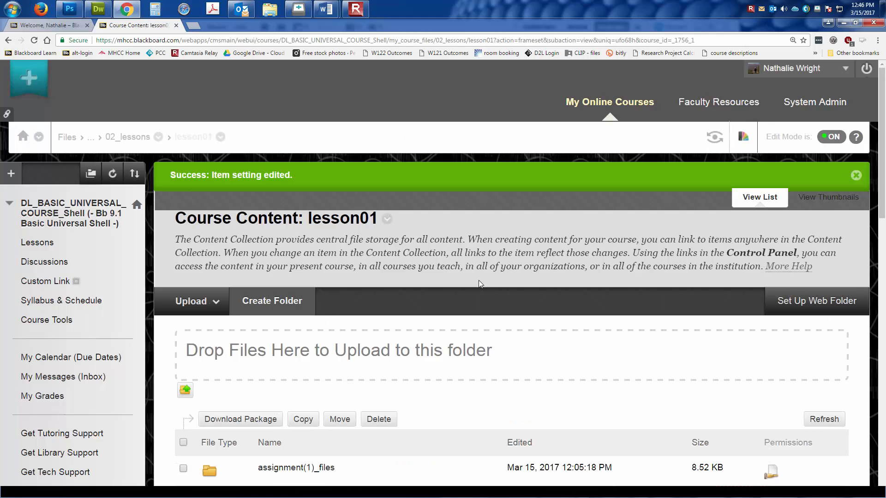
scroll(609, 404, "down", 6)
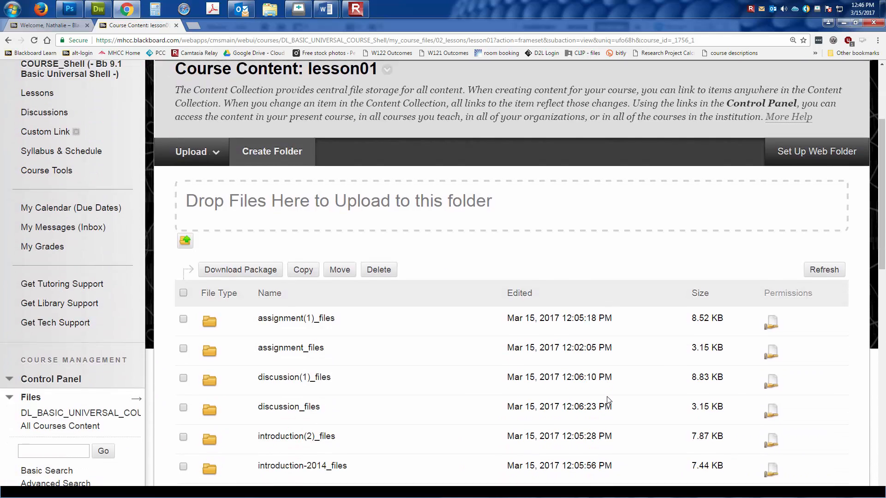
scroll(482, 385, "down", 5)
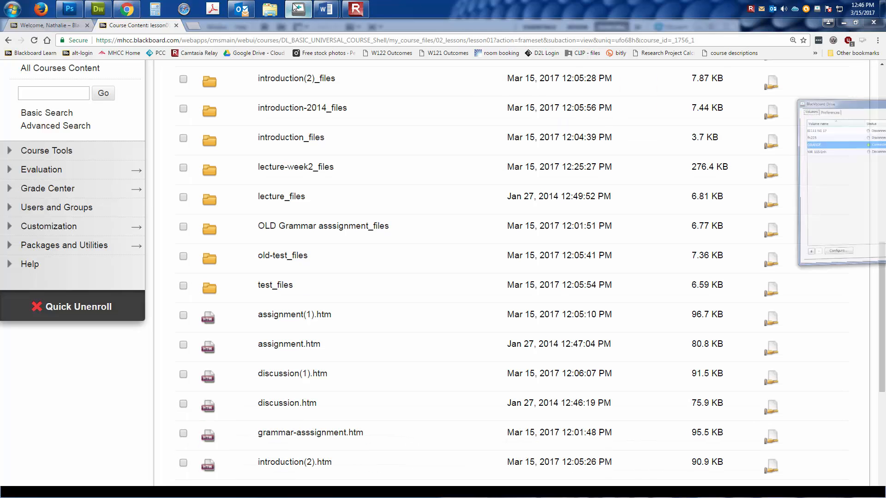
- Switch to Windows Explorer and open the my_course_files/02_lessons/lesson01 folder on the ORANGE (G:) drive
left_click_drag(885, 194, 885, 171)
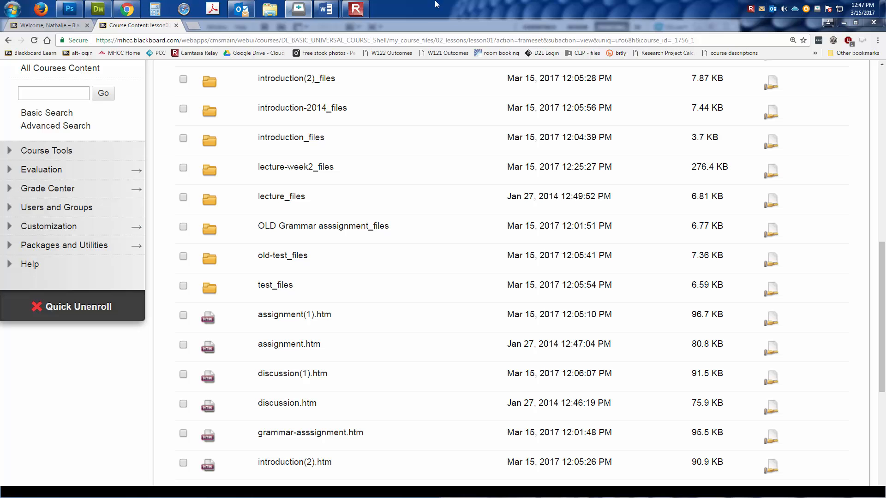
left_click(270, 9)
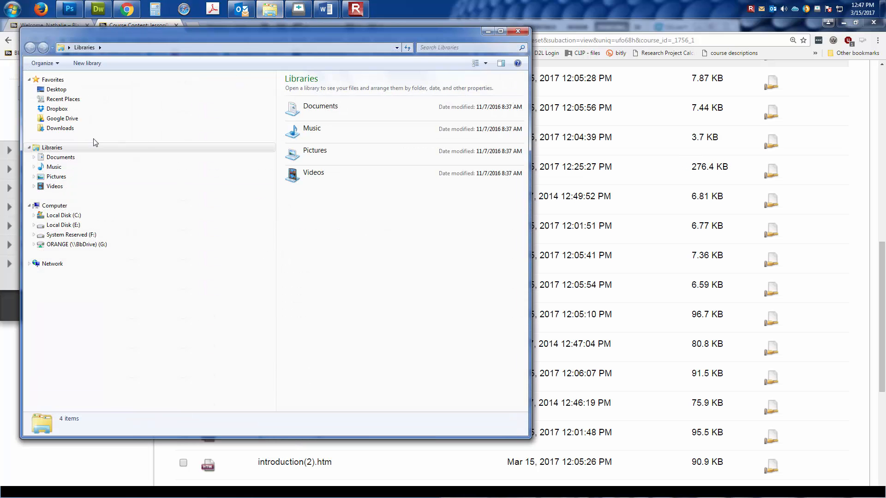
left_click(59, 248)
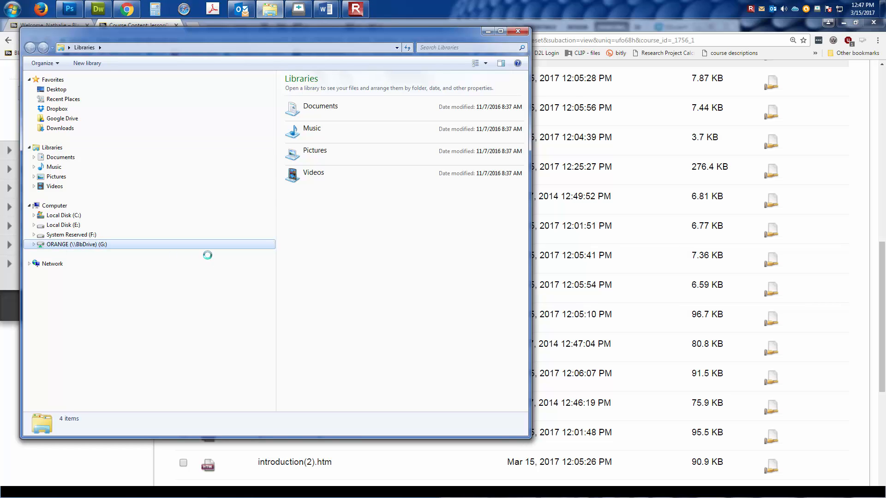
left_click(326, 92)
double_click(326, 92)
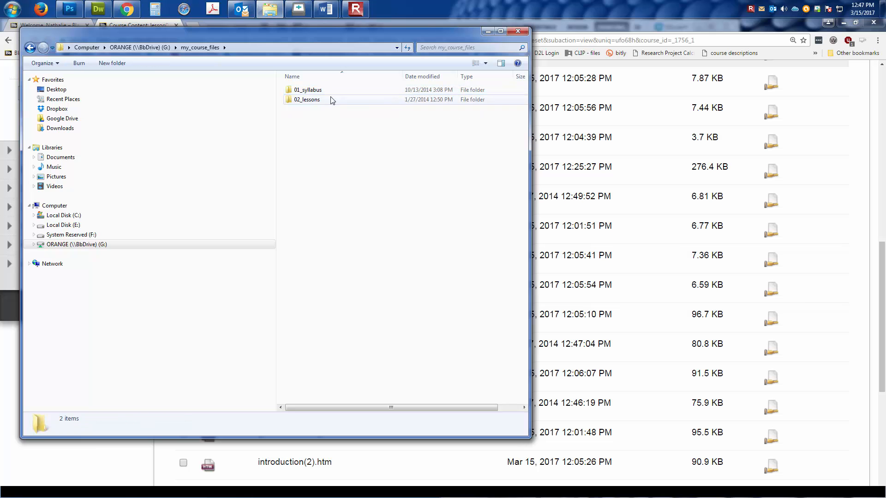
double_click(324, 98)
double_click(317, 90)
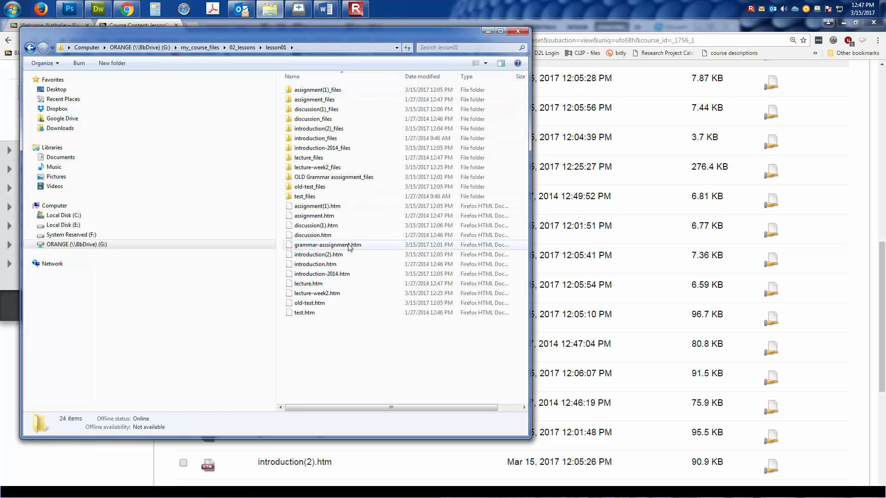
- View grammar-asssignment.htm in its default browser, and close the page
left_click(322, 249)
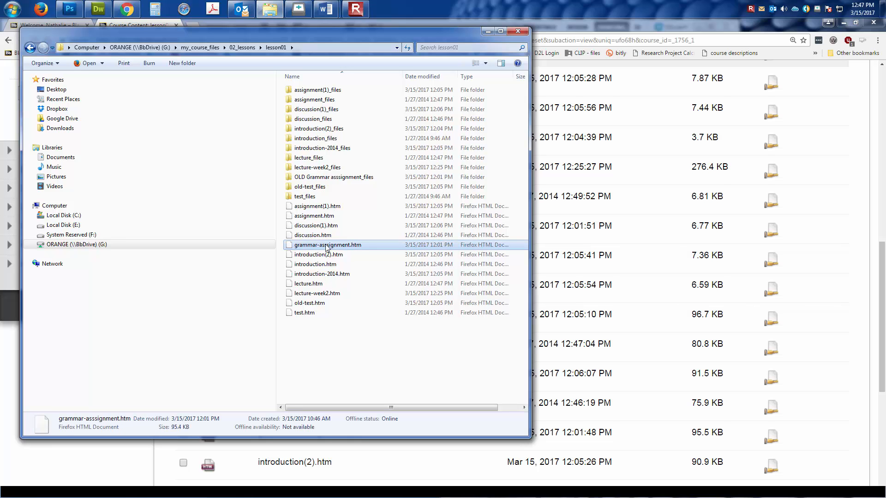
double_click(326, 246)
right_click(325, 244)
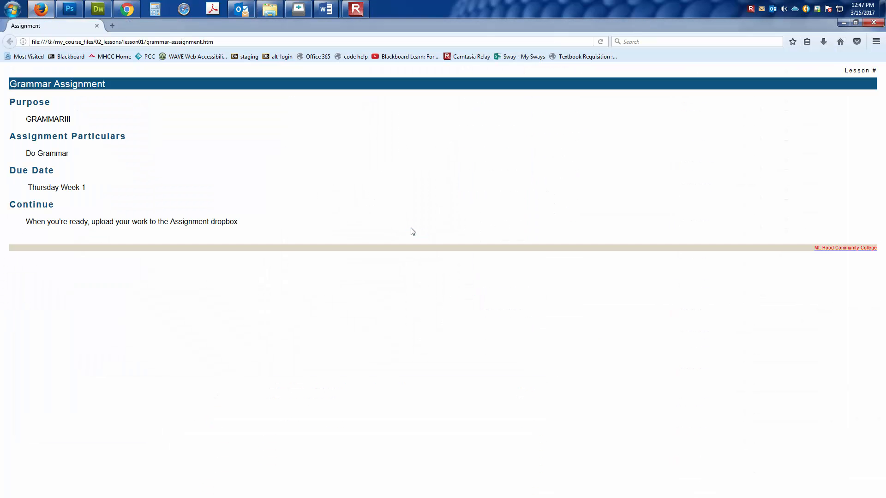
left_click(97, 26)
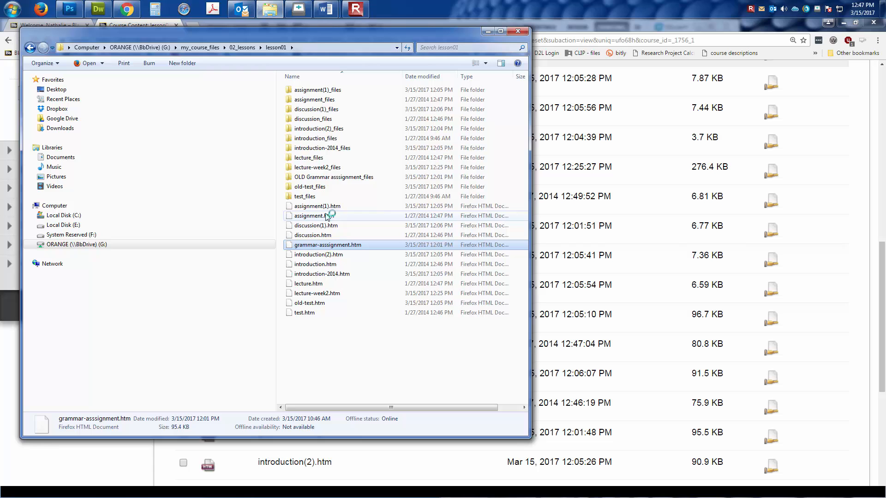
- Open grammar-asssignment.htm with Word 2013 and allow it to download the web page's missing files
right_click(333, 248)
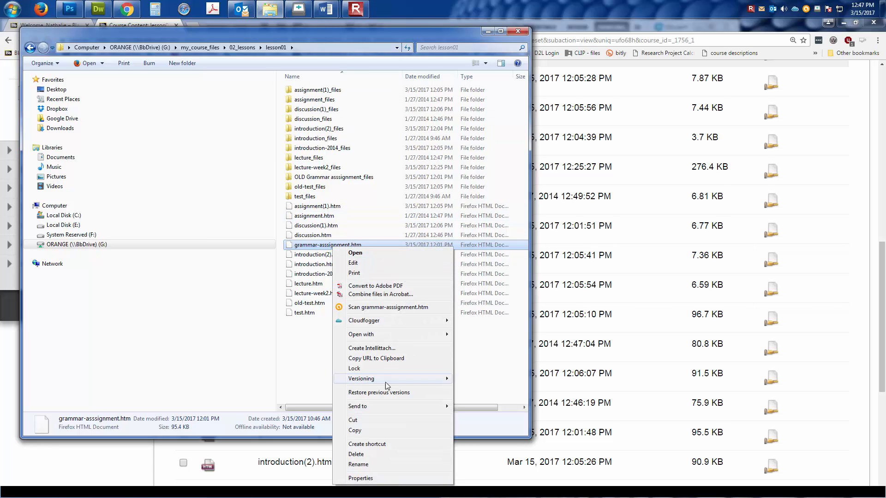
mouse_move(406, 334)
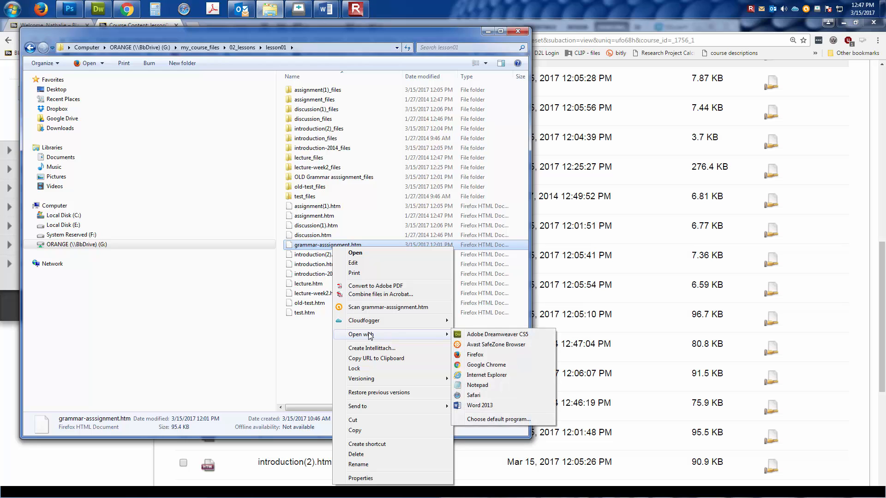
left_click(482, 406)
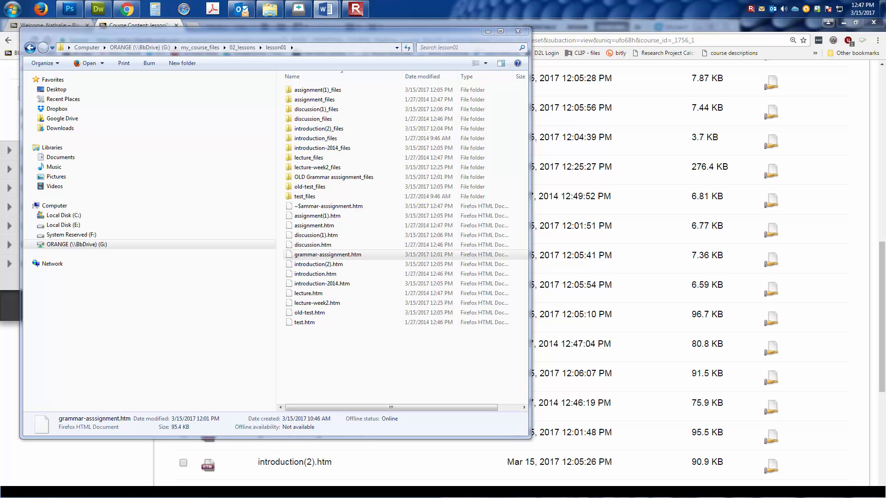
left_click_drag(833, 167, 326, 131)
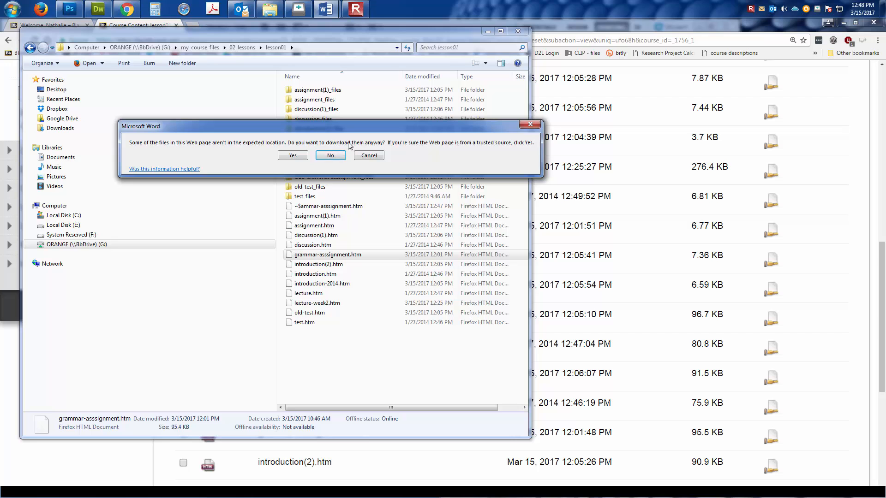
left_click(293, 156)
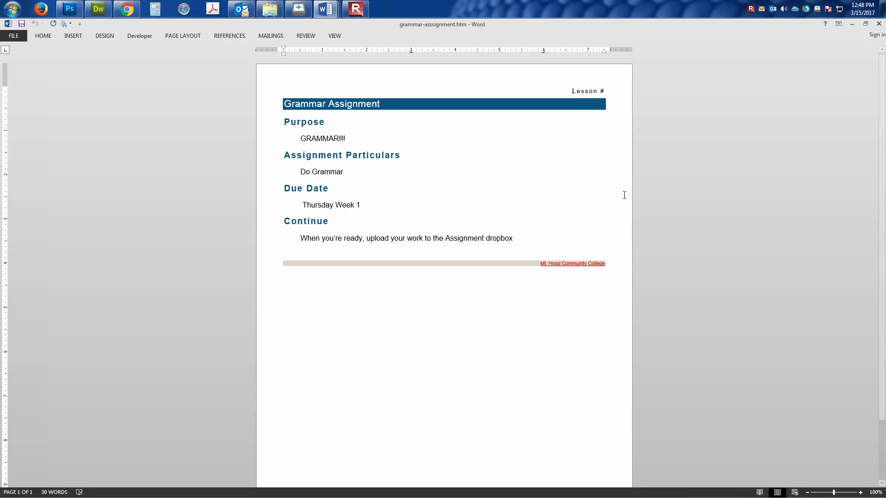
- Delete the last exclamation mark after GRAMMAR in the Purpose section
left_click(344, 138)
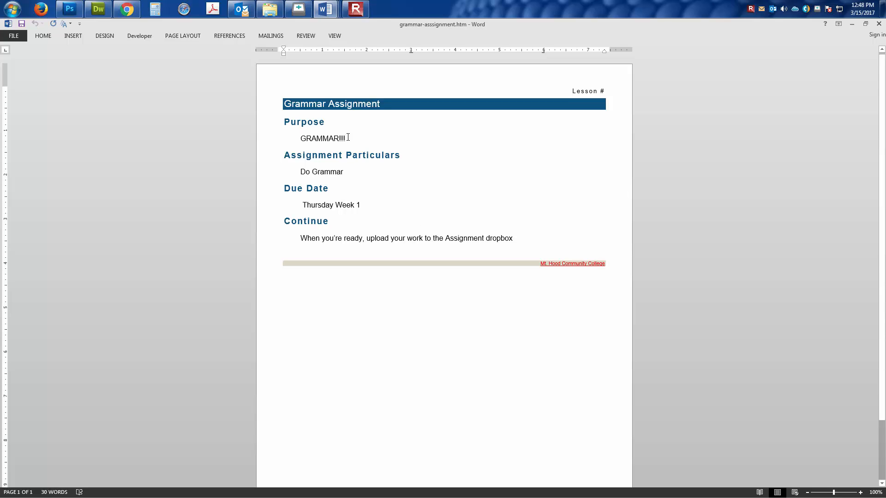
key("BackSpace")
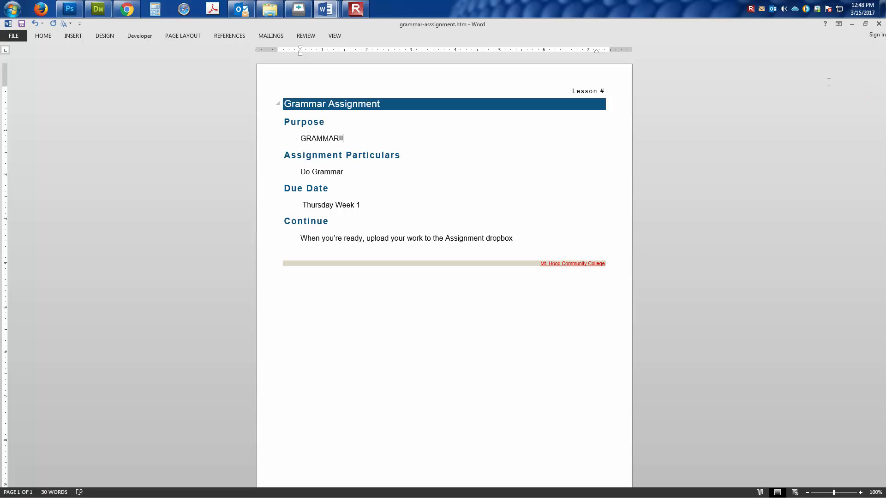
- Save grammar-asssignment.htm, switch to Chrome and reload the lesson01 listing to check the grammar-asssignment file and its folder
type("s")
left_click(119, 10)
scroll(378, 194, "up", 3)
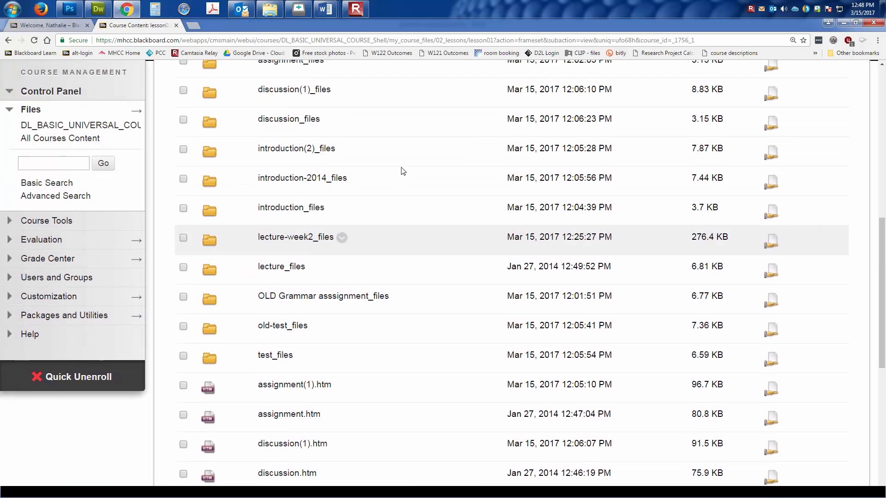
scroll(403, 171, "up", 4)
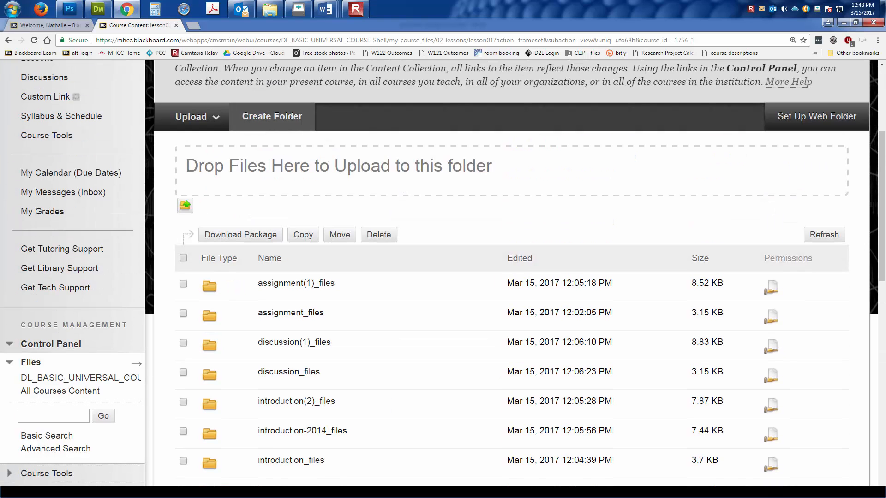
key("F5")
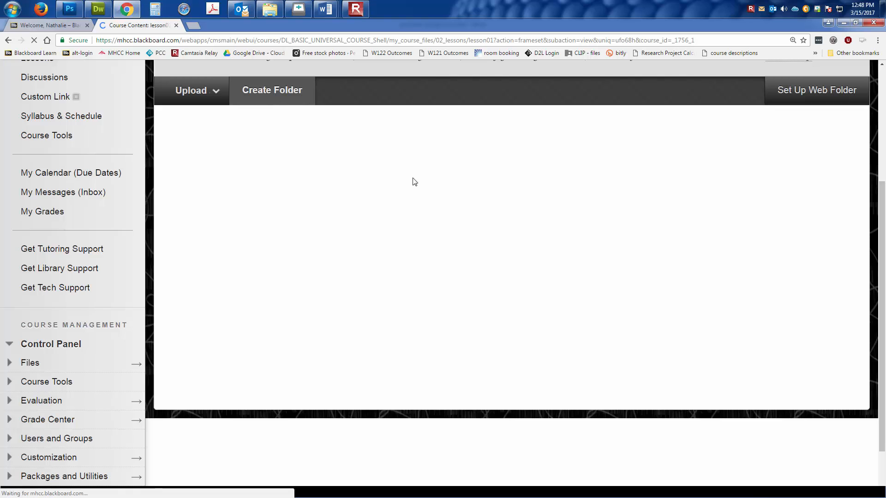
scroll(454, 203, "down", 5)
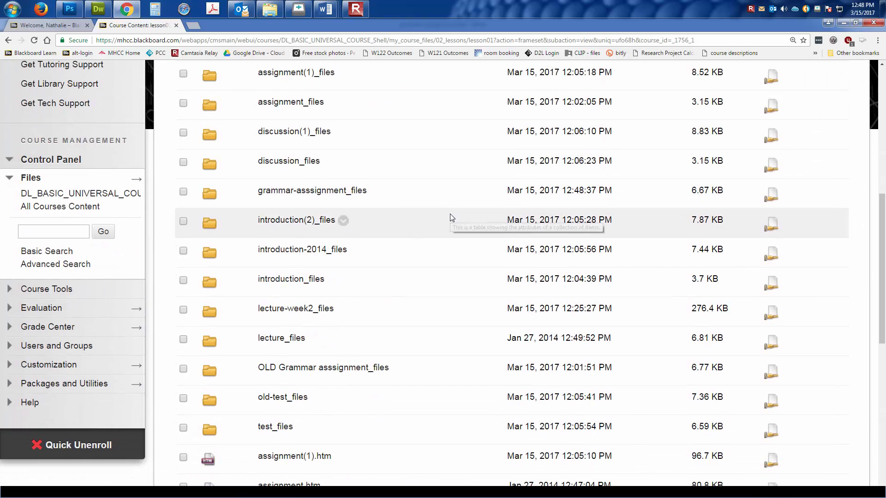
scroll(452, 218, "down", 1)
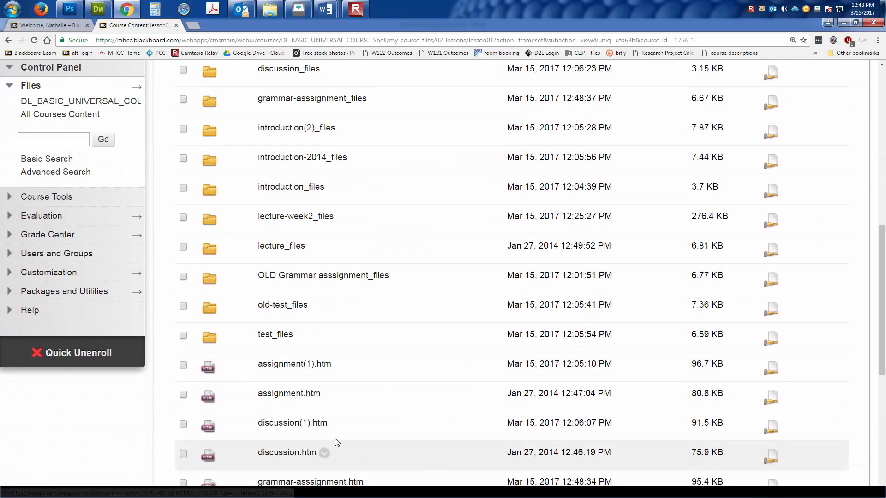
scroll(348, 437, "down", 2)
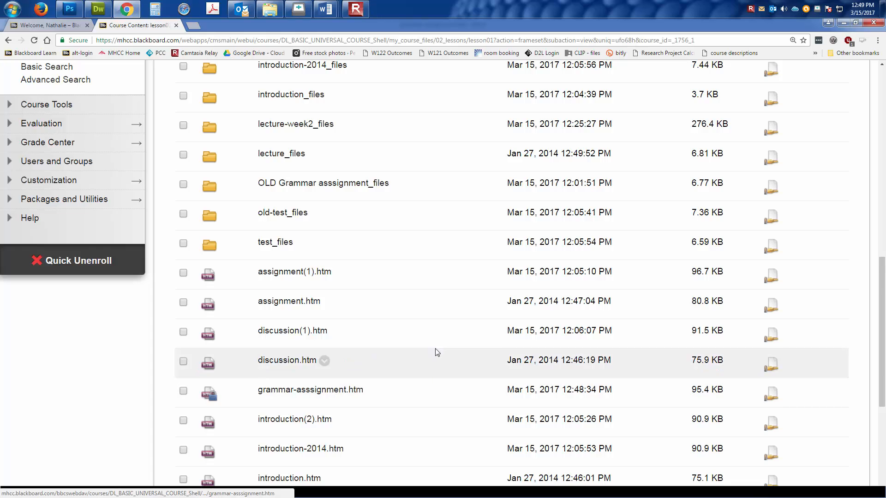
- Try to delete the OLD Grammar asssignment_files folder from lesson01
scroll(383, 379, "up", 3)
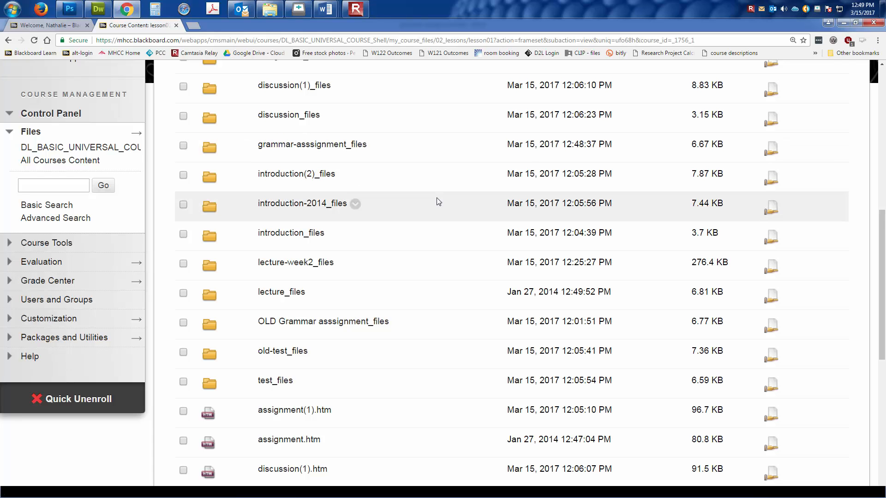
scroll(437, 202, "down", 1)
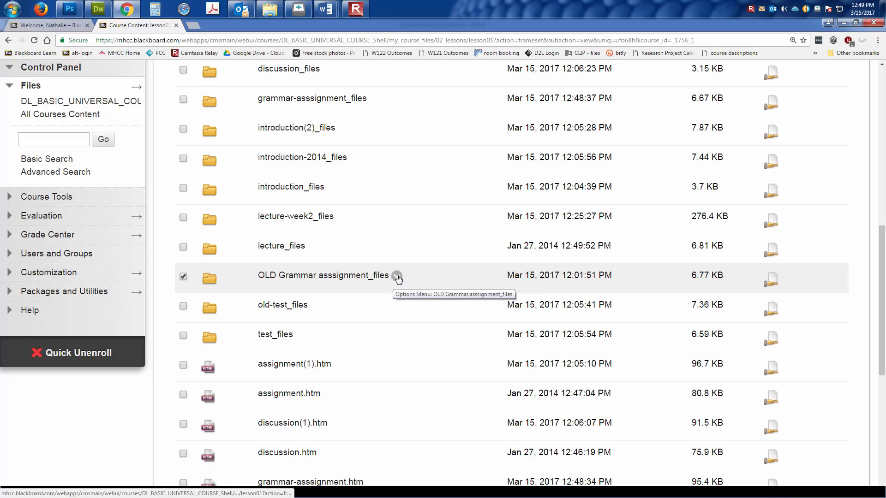
scroll(396, 278, "up", 1)
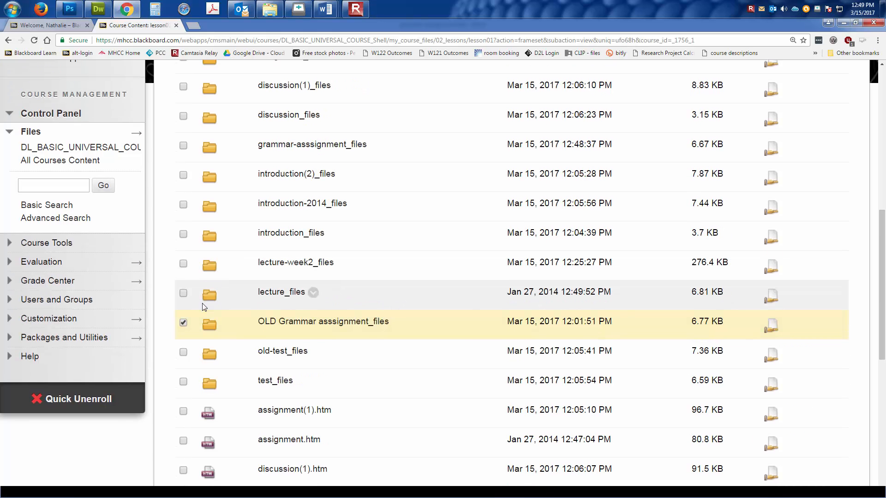
scroll(433, 208, "up", 2)
scroll(405, 158, "up", 3)
left_click(381, 208)
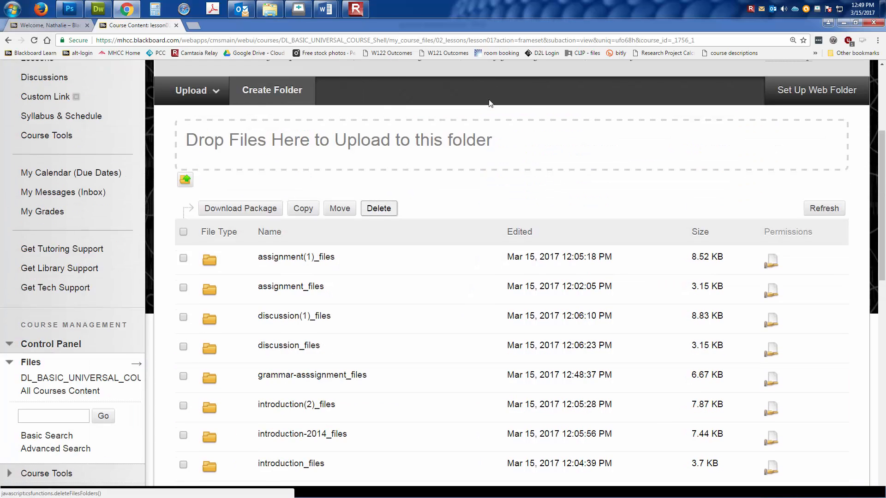
left_click(490, 103)
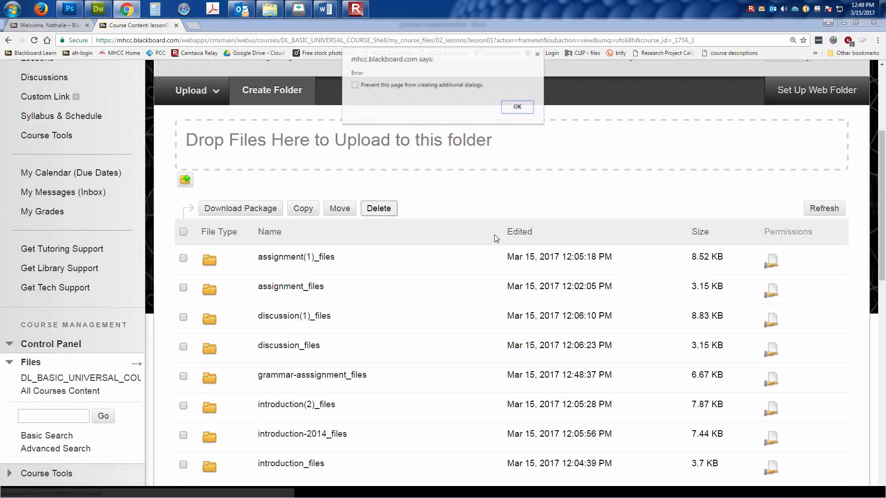
left_click(517, 108)
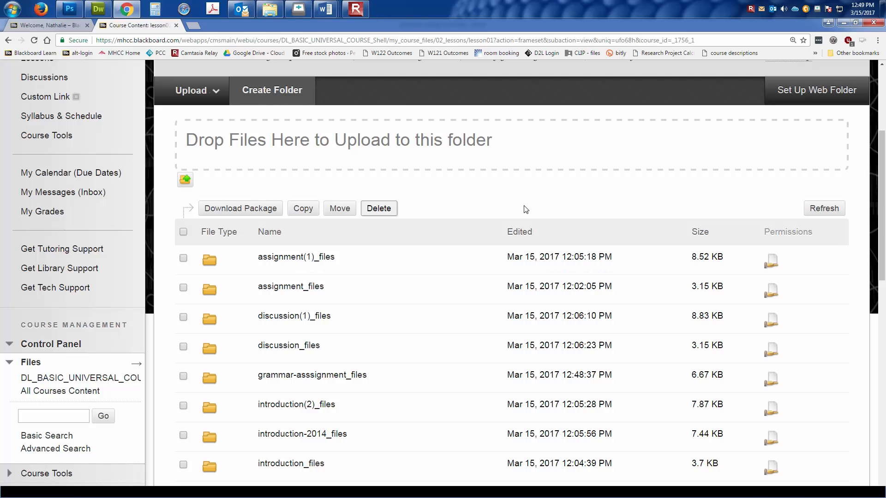
scroll(516, 193, "down", 6)
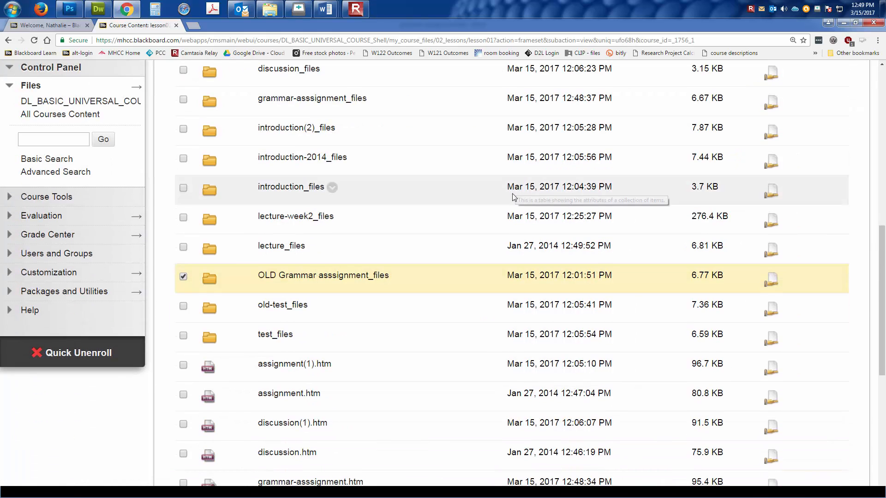
scroll(447, 301, "up", 4)
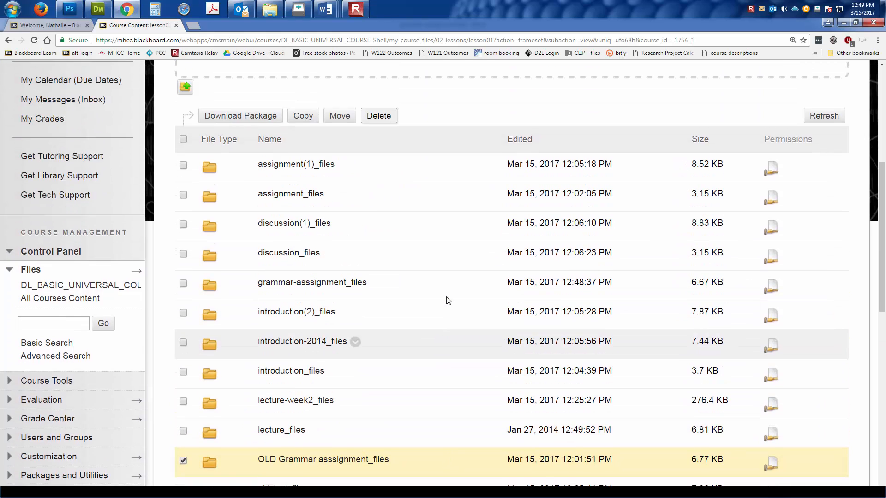
scroll(447, 301, "up", 1)
- Open the Grammar item in Lesson 1 - Introduction to Orange from the course's Lessons area
key("ctrl+minus")
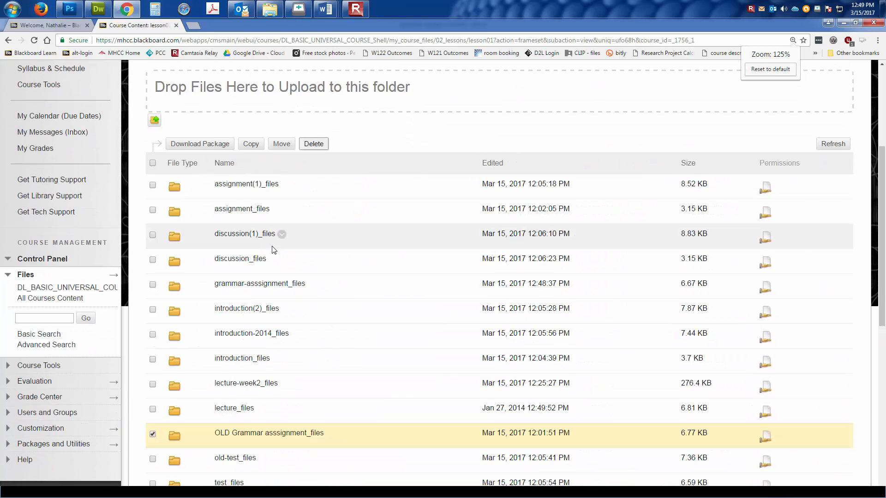
scroll(274, 249, "up", 3)
left_click(29, 159)
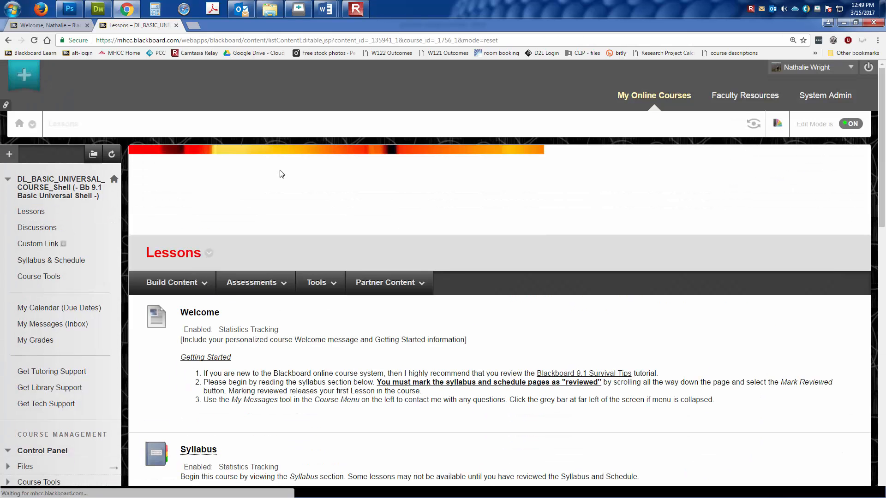
scroll(325, 195, "down", 5)
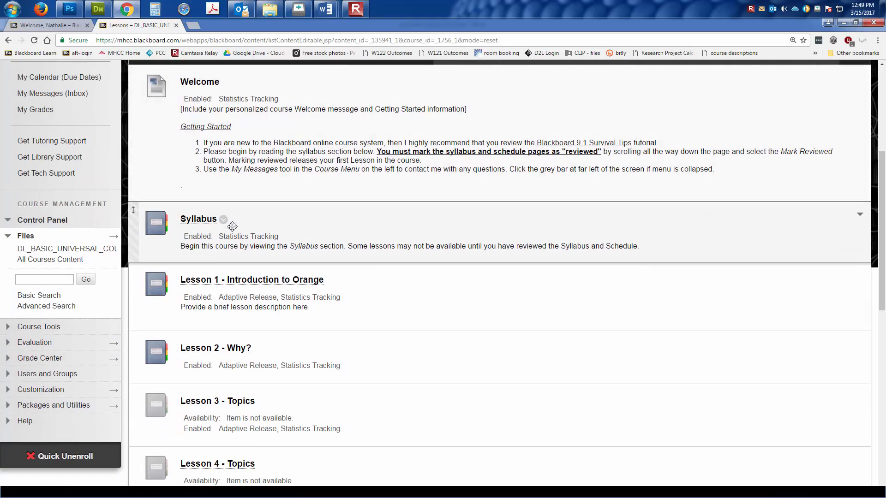
left_click(213, 281)
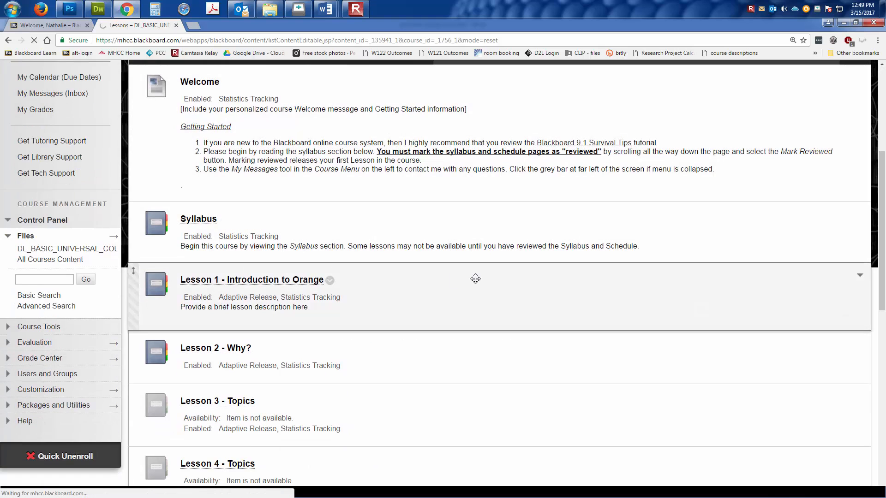
left_click(213, 329)
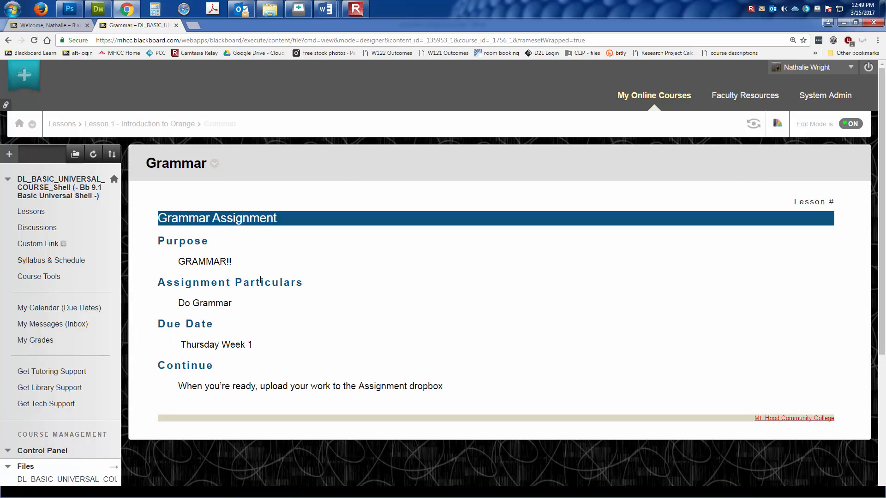
- Check the exclamation marks after GRAMMAR in the page's Purpose section, and return to the course's Lessons page
left_click_drag(231, 261, 219, 261)
scroll(510, 321, "down", 1)
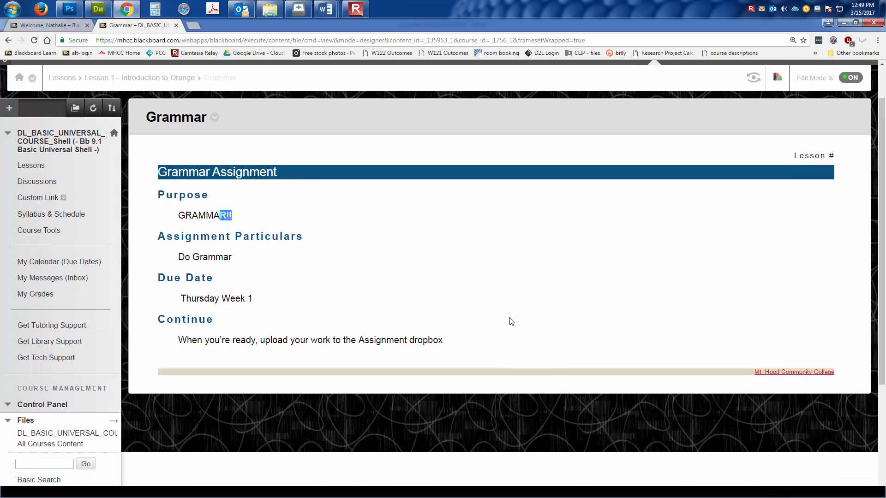
scroll(510, 320, "up", 1)
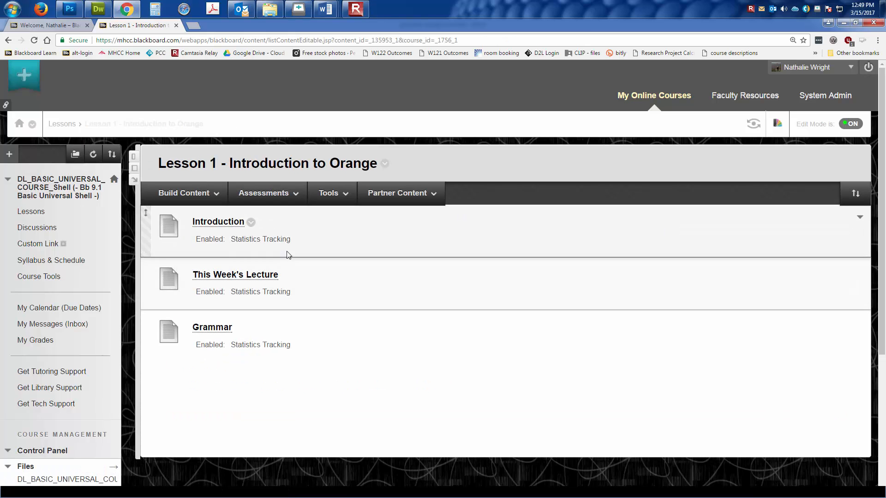
left_click(60, 124)
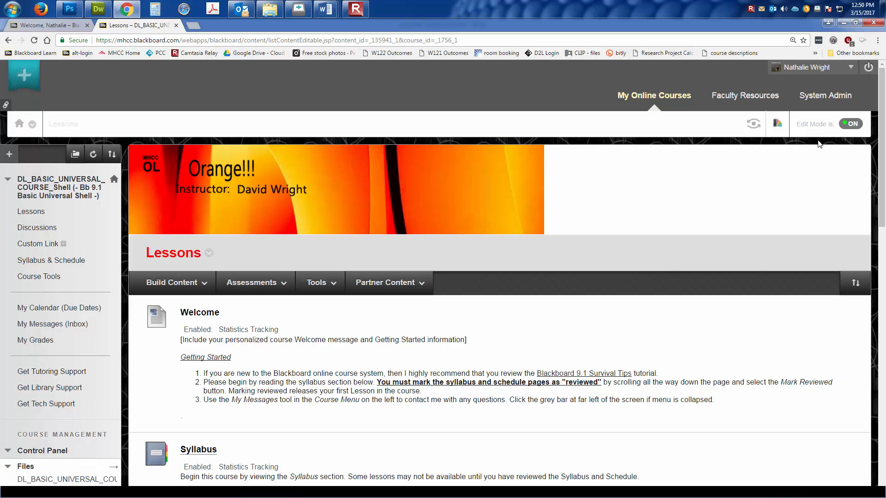
- Switch to Word and bring Steps for Renaming Files.docx in front of the course page
key("alt+Tab")
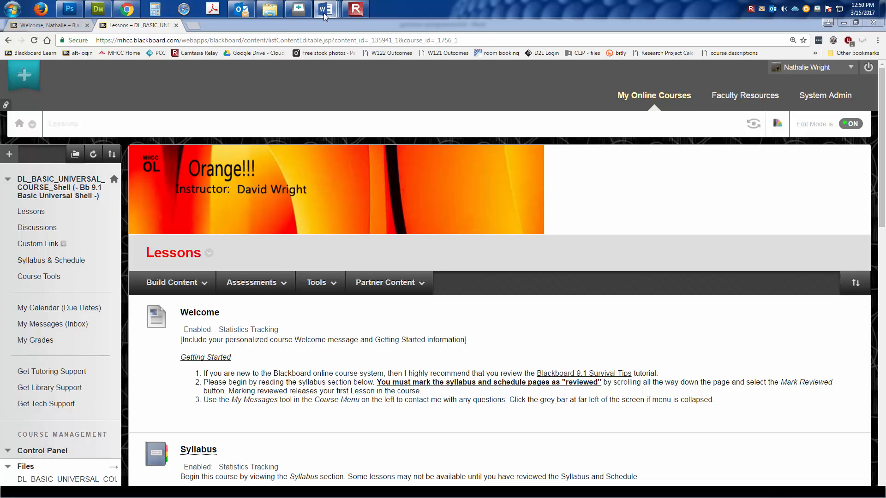
mouse_move(326, 15)
left_click_drag(885, 207, 280, 51)
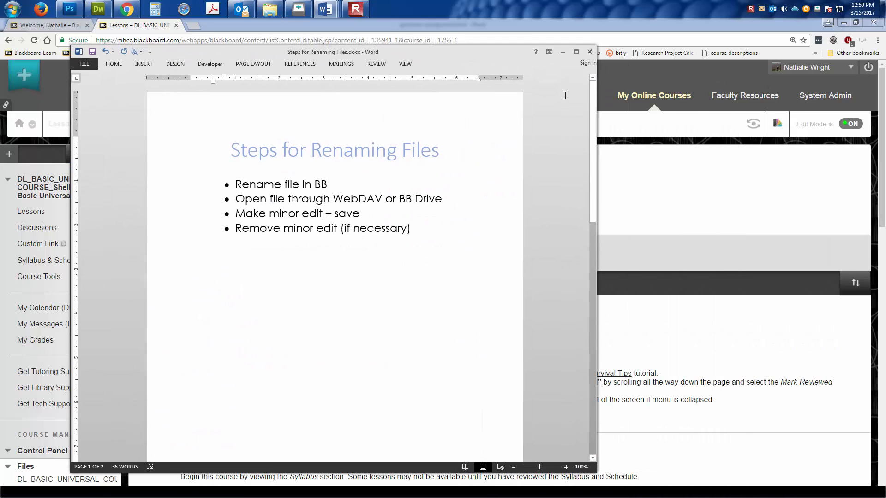